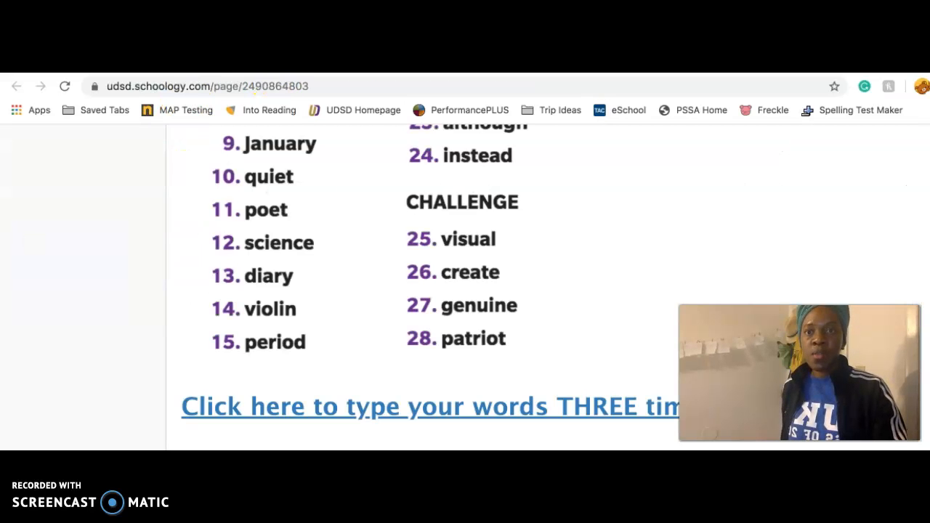
Check the titling instructions on the Schoology page, then title the blank Google Doc with the teacher's name followed by "- 9.1 Spelling"
scroll(313, 202, up, 10)
scroll(314, 201, up, 4)
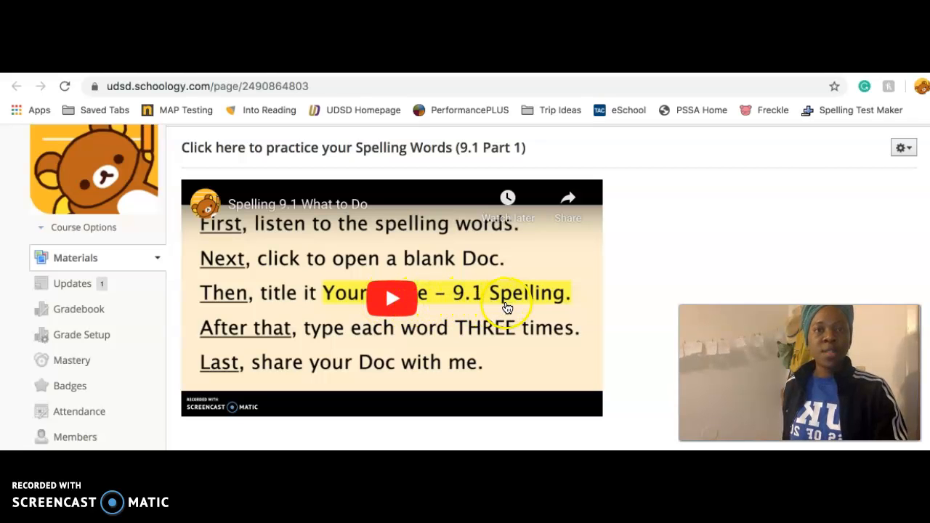
click(379, 152)
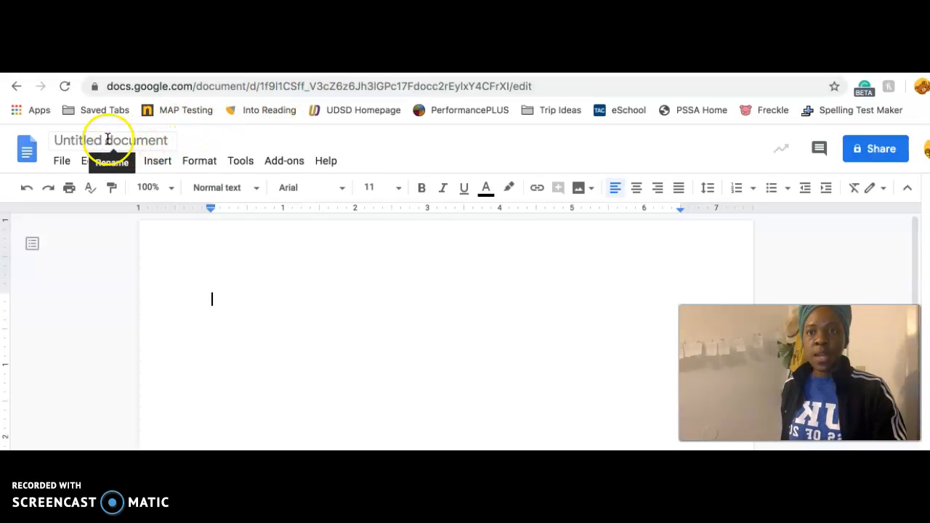
click(86, 140)
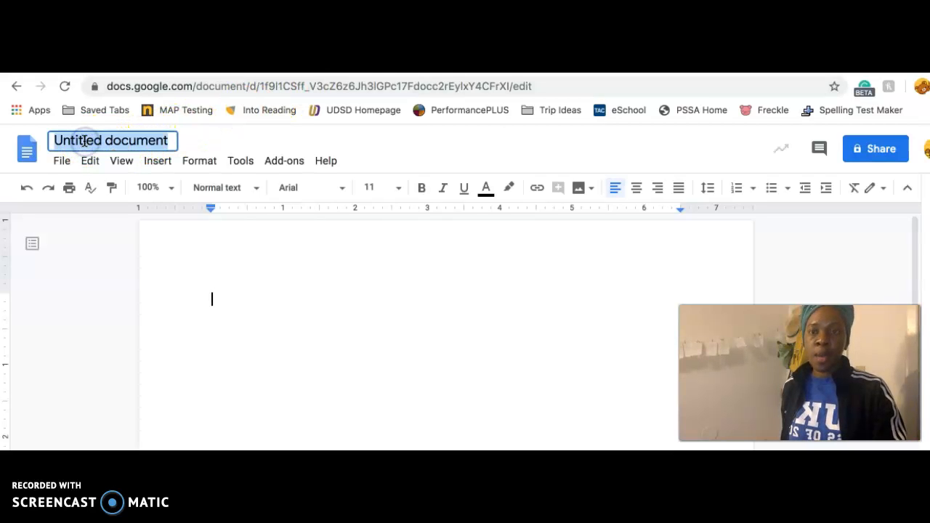
text(Ms. R)
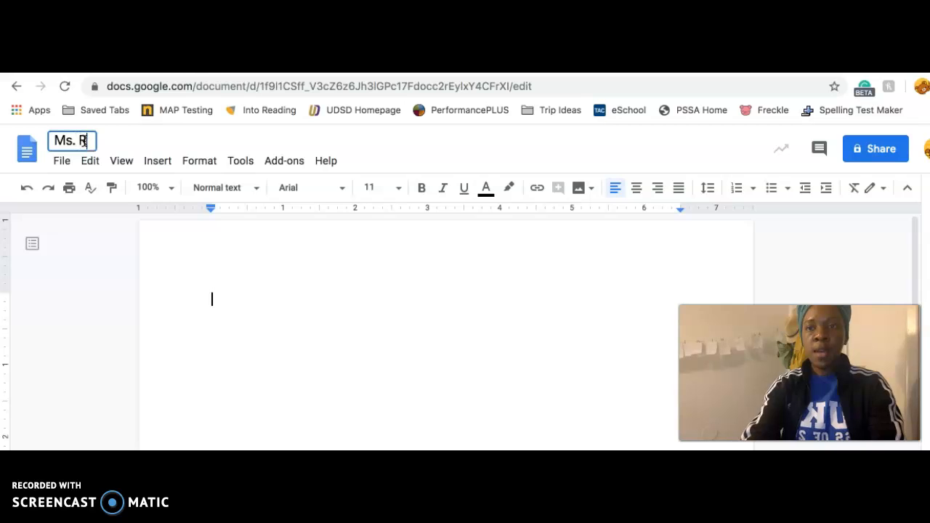
text(obinson - )
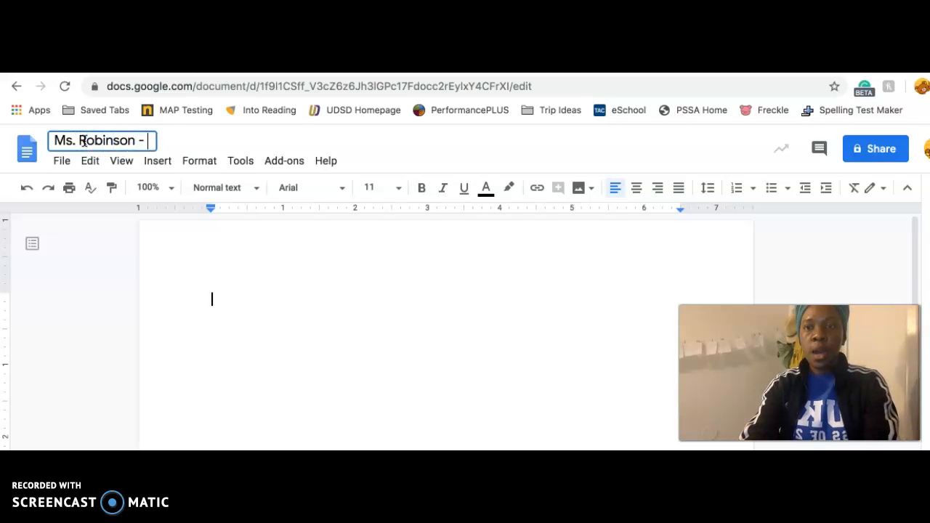
text(9.1 )
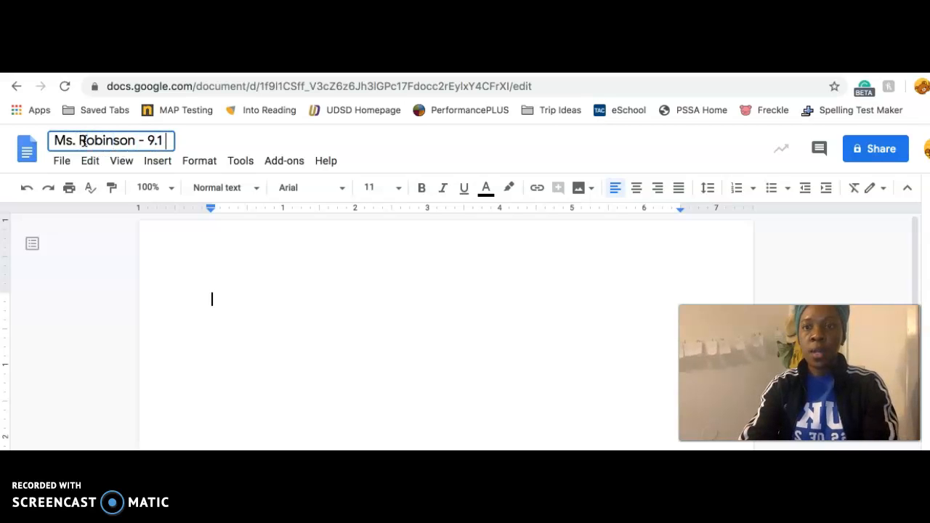
text(Spelling)
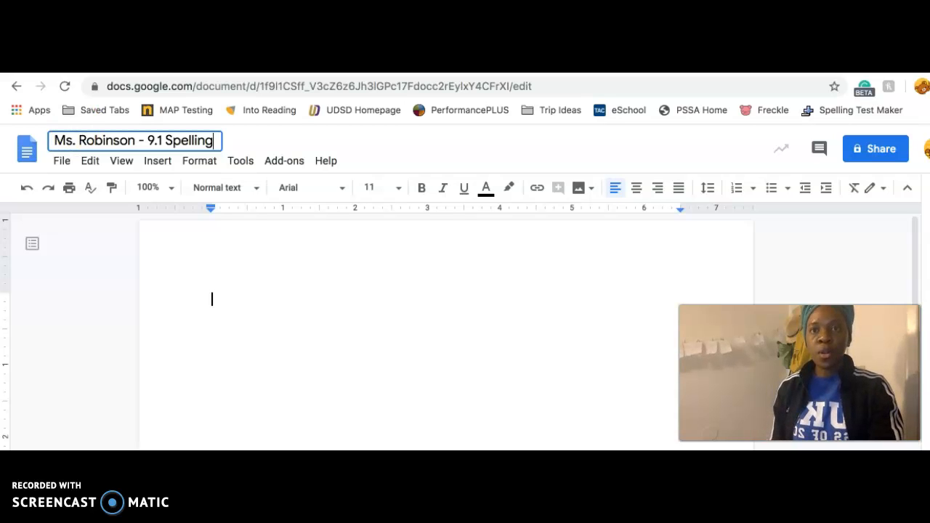
Consult the spelling word list in Schoology and start a numbered list in the Google Doc with "Idea idea idea"
key(ctrl+shift+Tab)
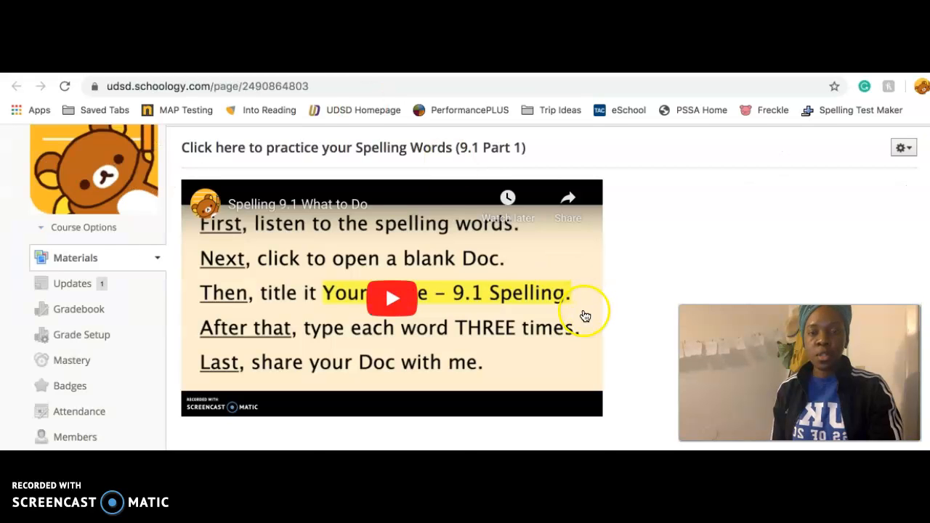
scroll(585, 316, down, 3)
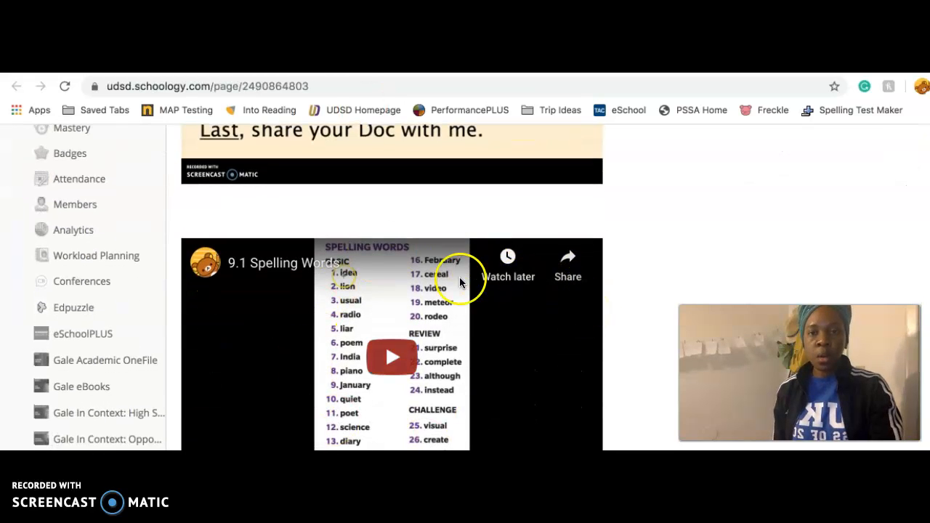
scroll(453, 370, down, 5)
scroll(453, 371, down, 1)
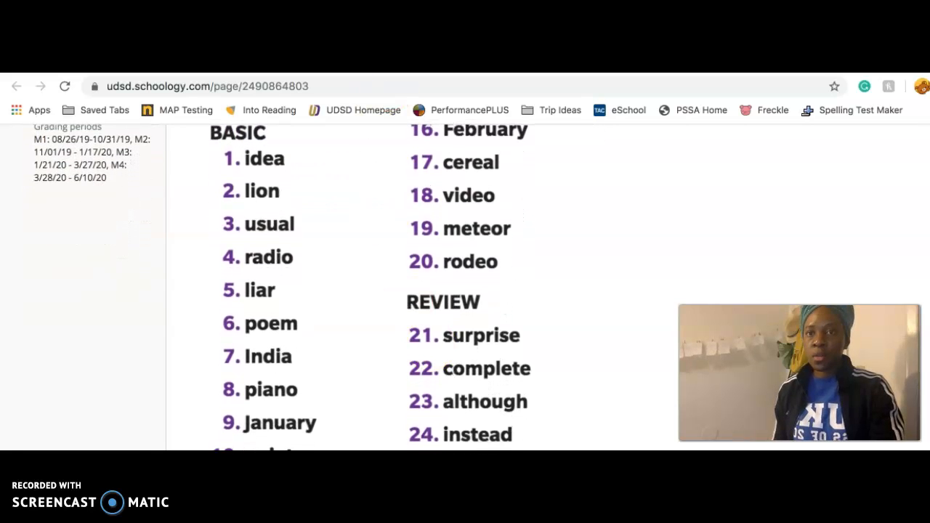
click(371, 64)
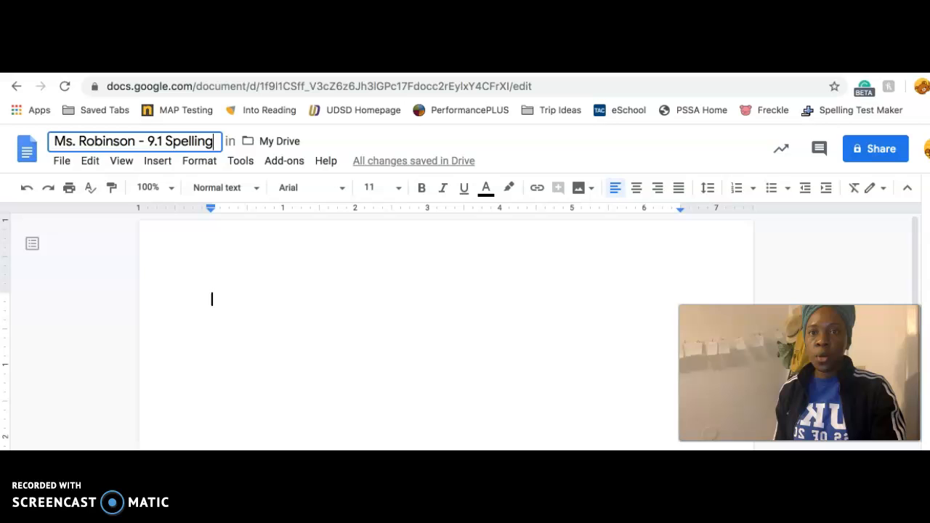
click(250, 296)
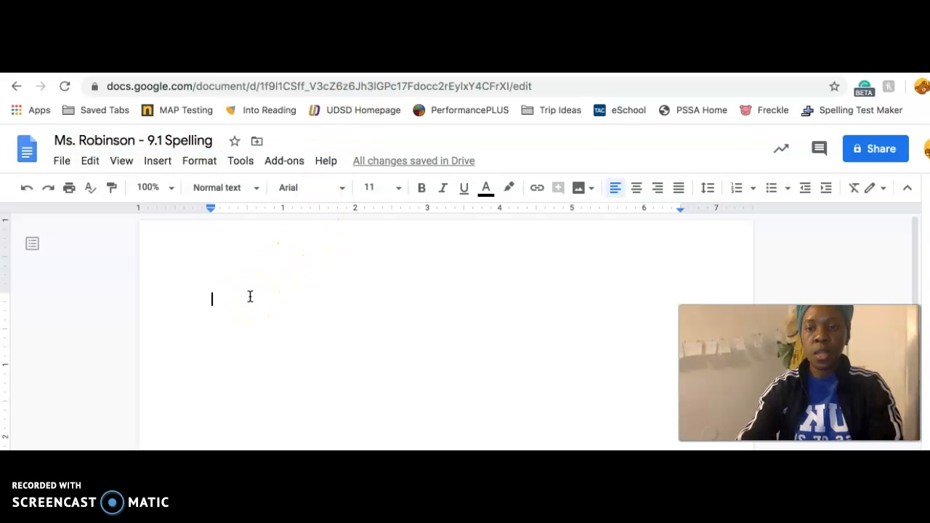
text(1. )
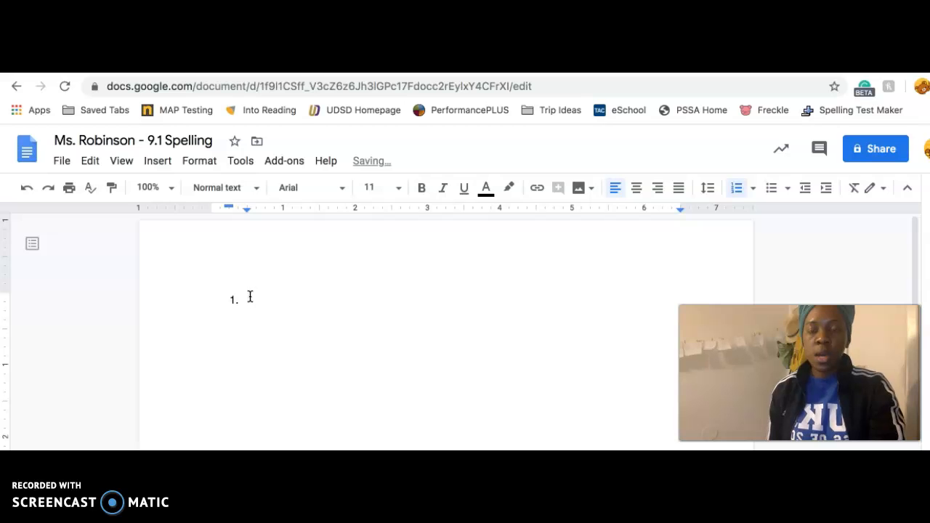
text(idea idea )
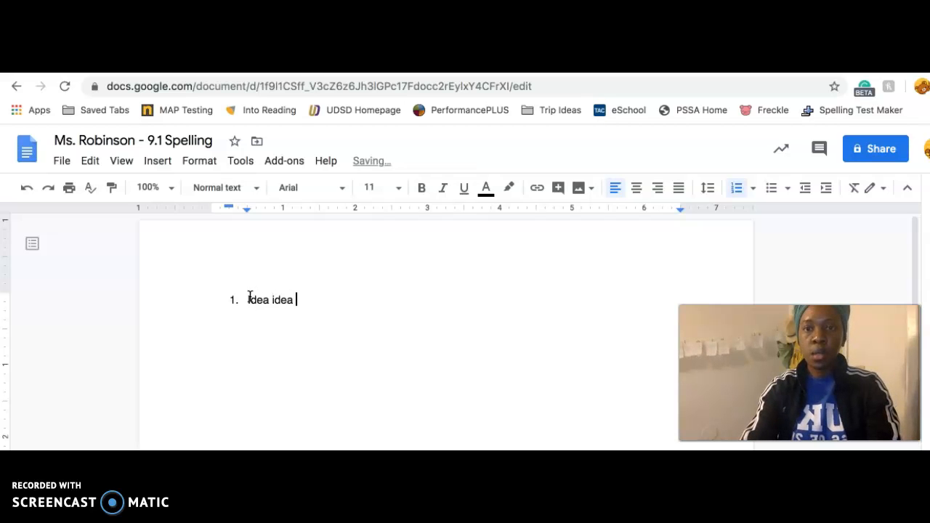
text(idea)
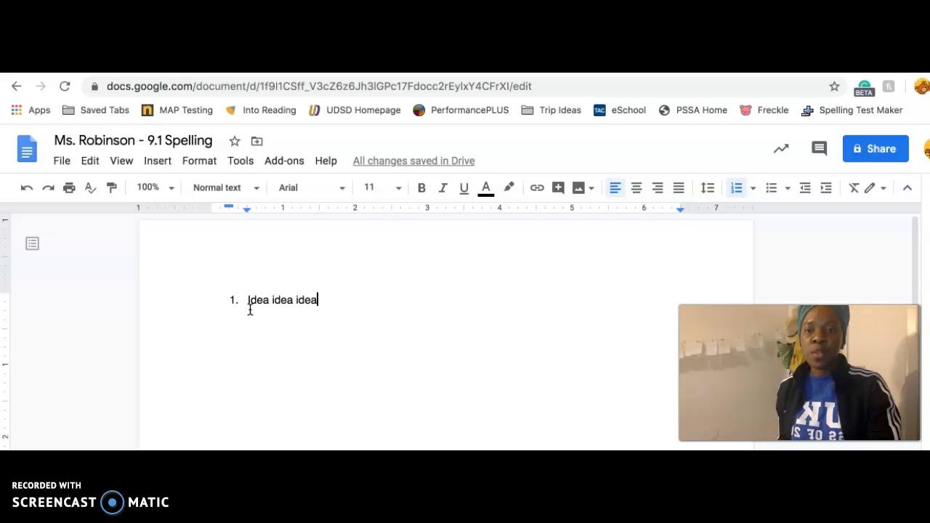
click(307, 300)
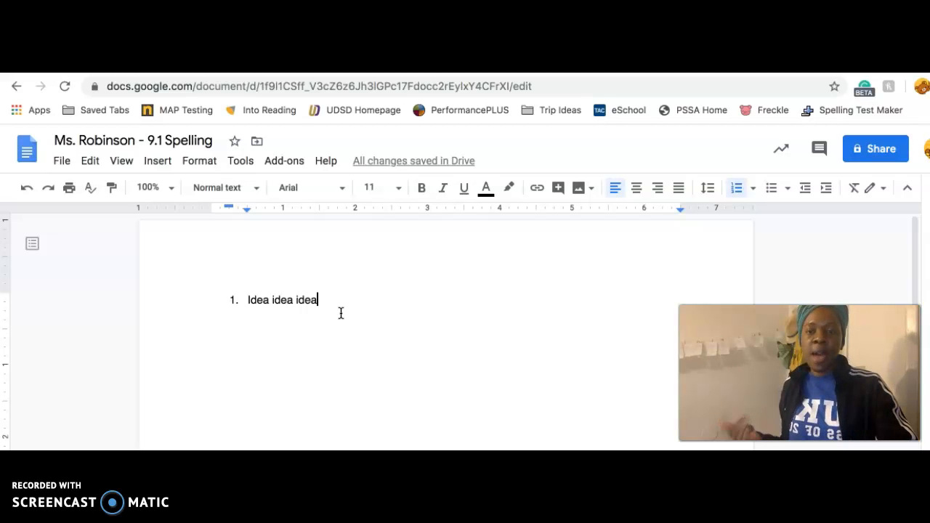
Add "Lion lion lion" as the second item of the numbered list and start a third item
key(Return)
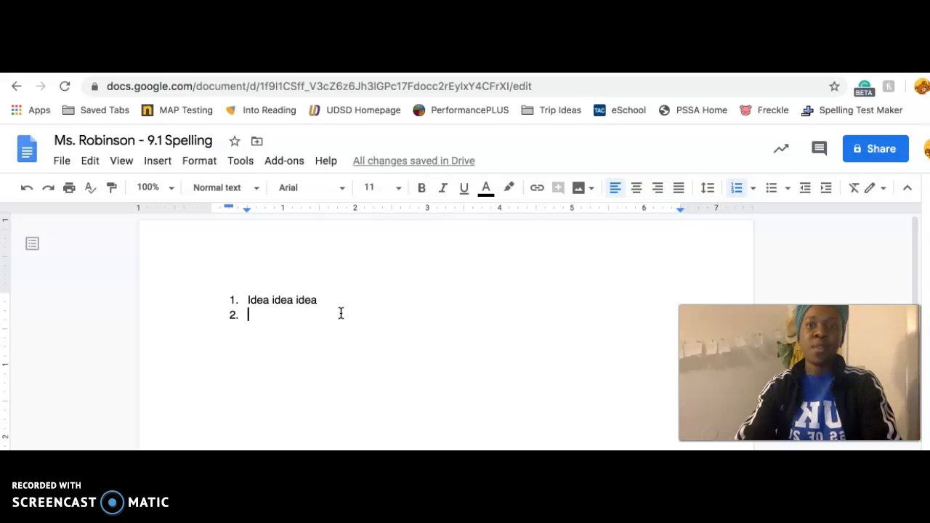
text(lion lion lion)
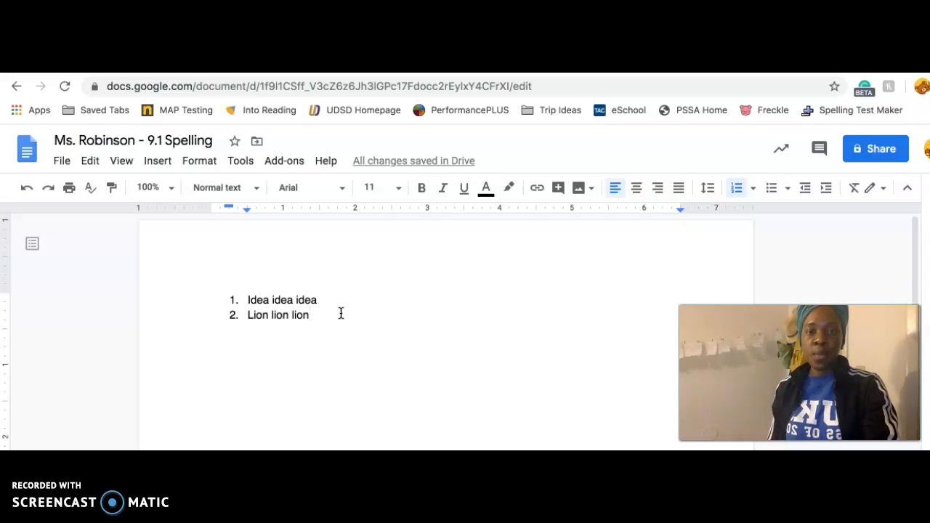
key(Return)
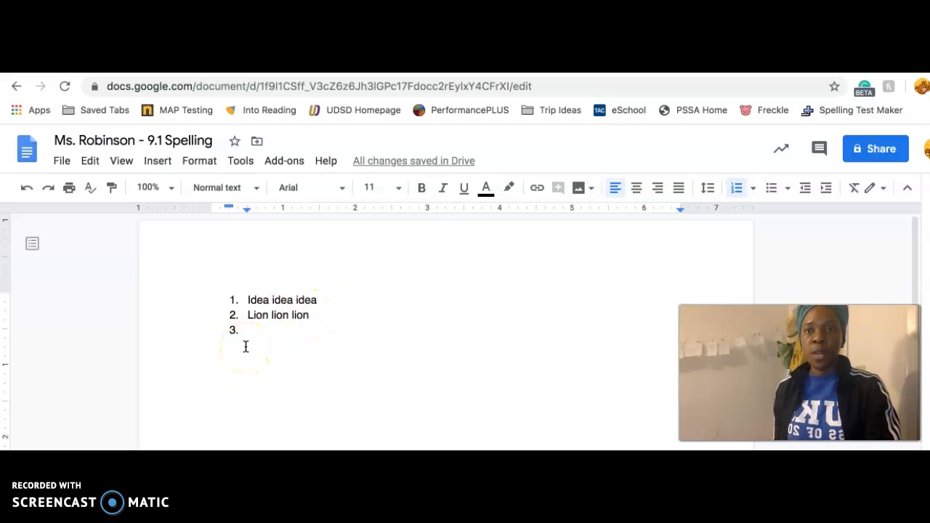
Check the third word in the Schoology list, enter "Usual usual usual" as item 3 in the Google Doc, and start item 4
click(252, 66)
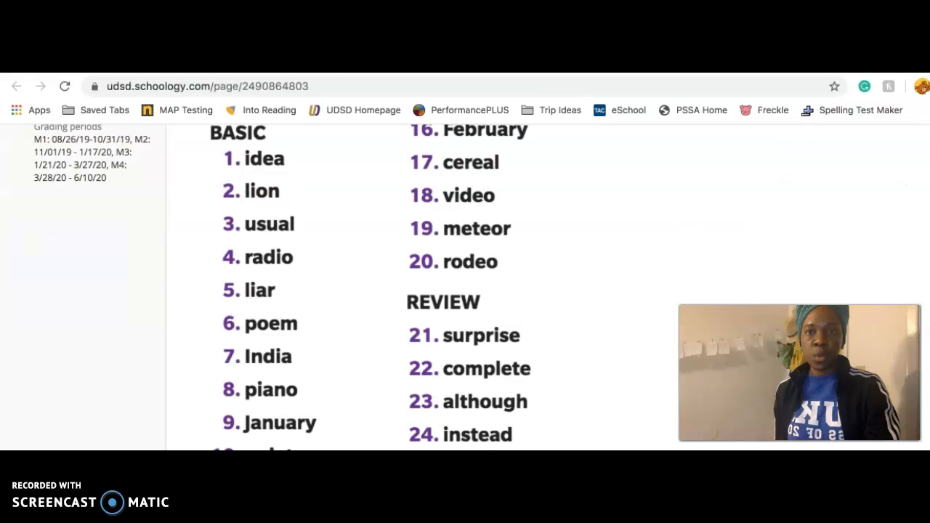
click(291, 67)
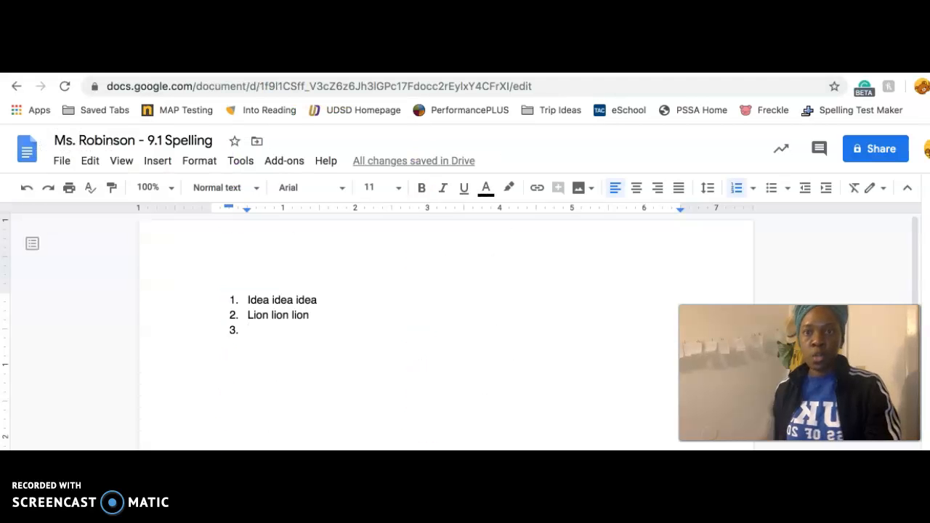
text(usuaual)
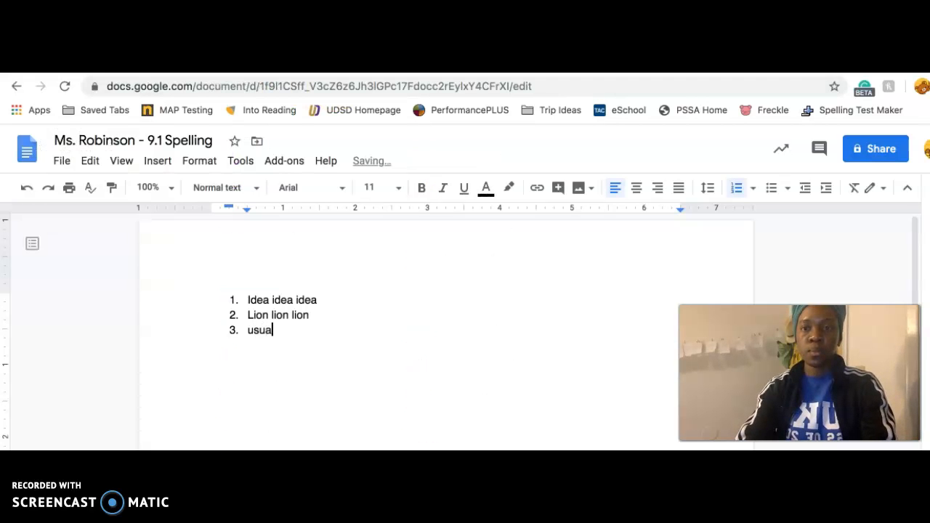
key(BackSpace)
key(BackSpace)
key(BackSpace)
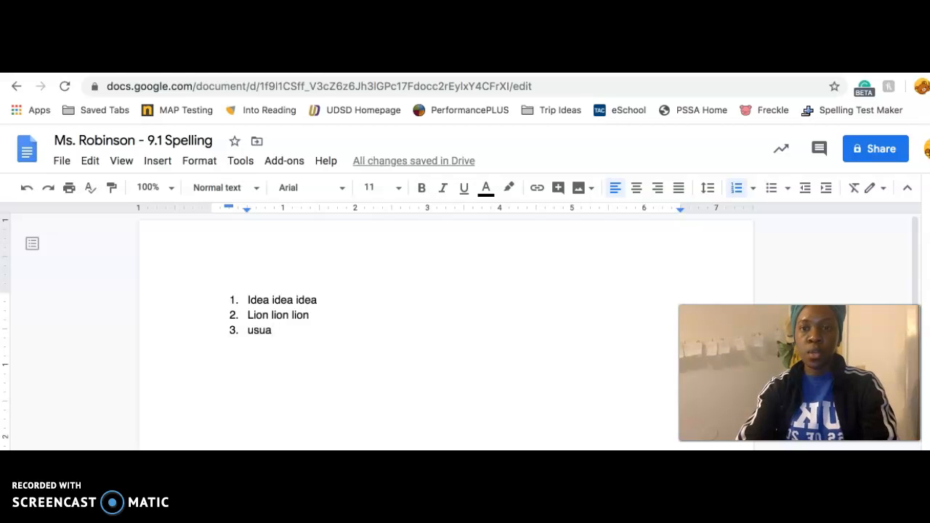
text(l usual usual)
key(Return)
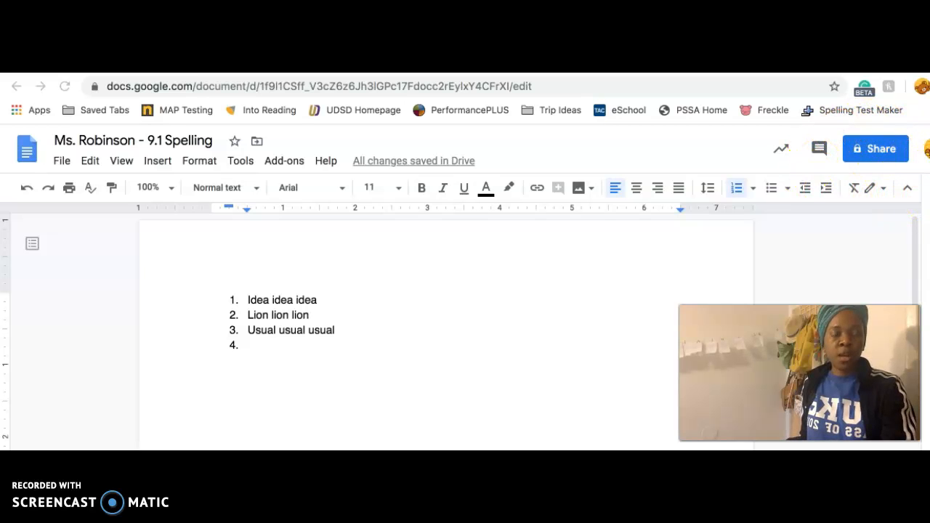
Share the document with the teacher by entering her e-mail address, keeping edit access and notification on, and send the invitation
click(873, 152)
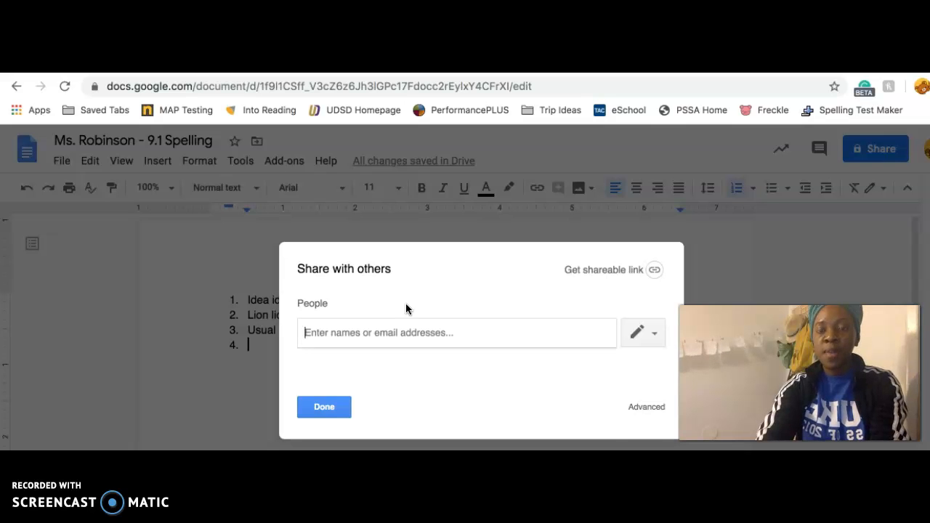
text(alr)
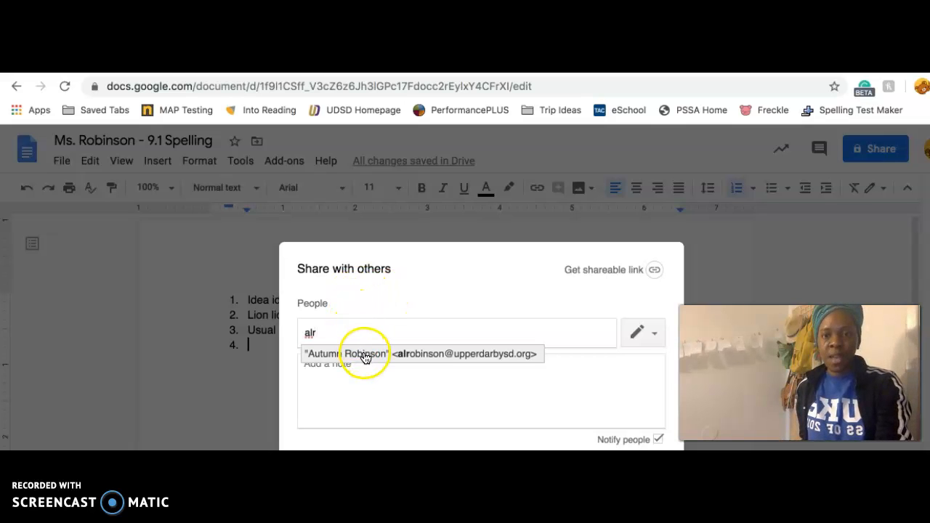
click(394, 355)
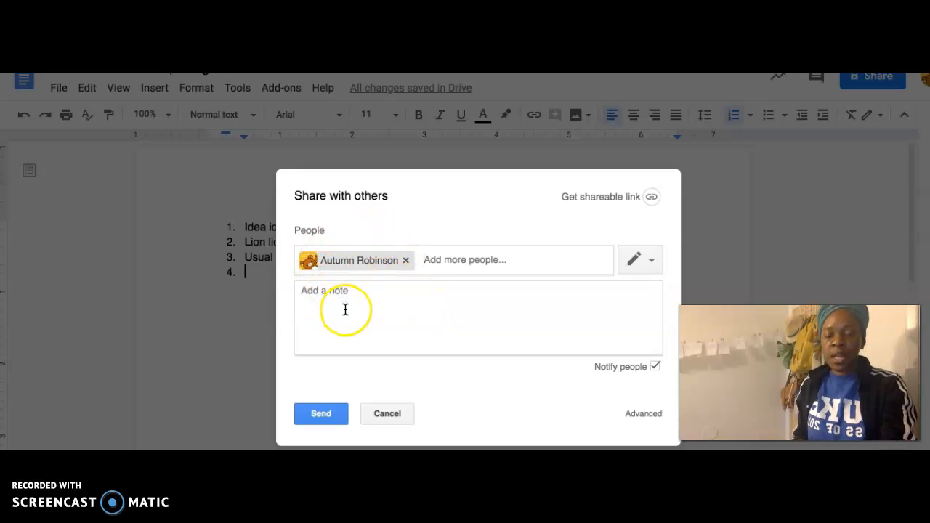
click(322, 412)
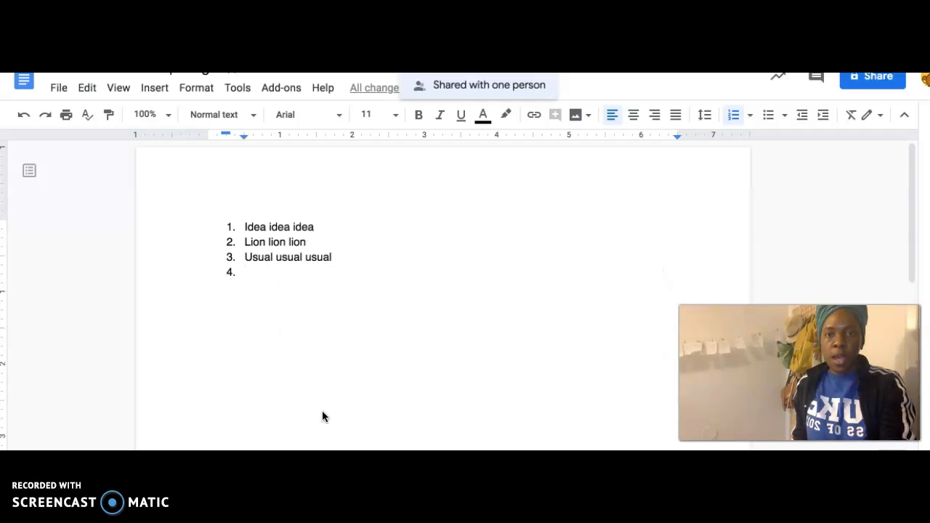
click(448, 436)
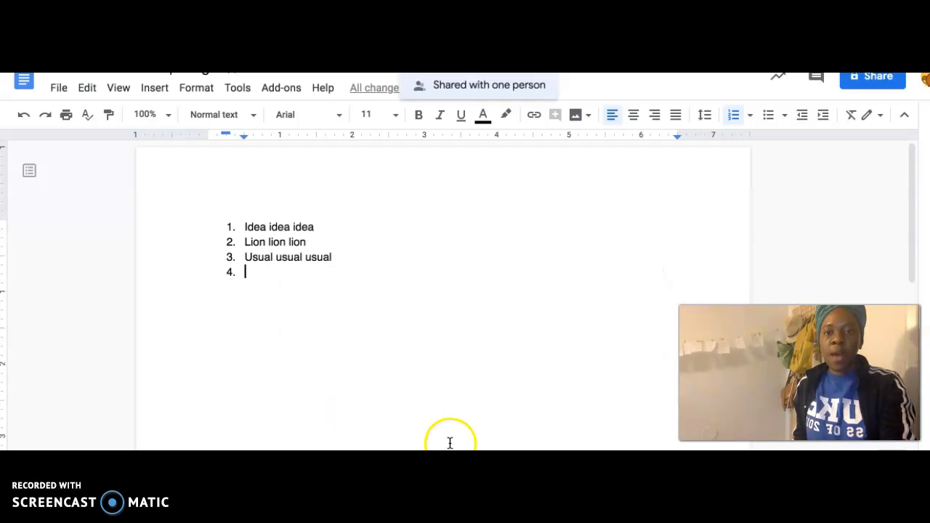